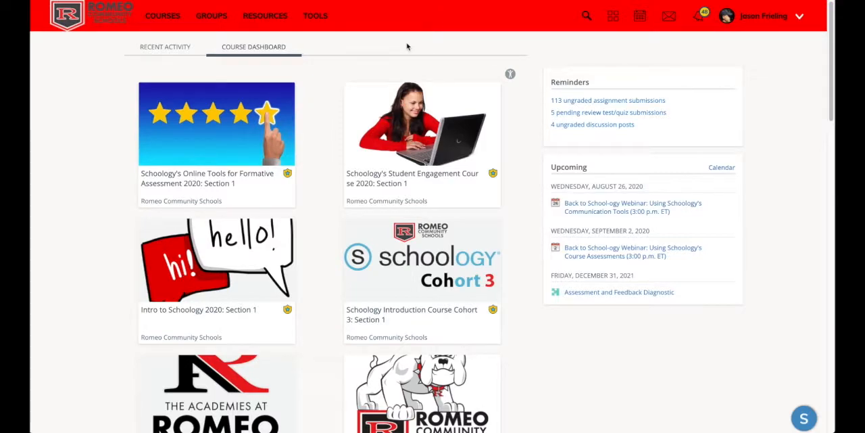
Open Schoology's Student Engagement Course 2020: Section 1 and go into its Customization folder
{"action": "left_click", "coordinate": [425, 123]}
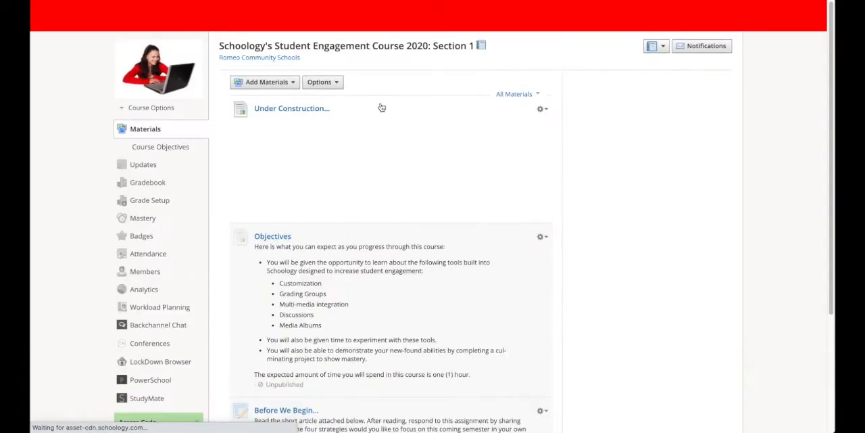
{"action": "scroll", "coordinate": [392, 129], "scroll_direction": "down", "scroll_amount": 6}
{"action": "scroll", "coordinate": [394, 131], "scroll_direction": "up", "scroll_amount": 1}
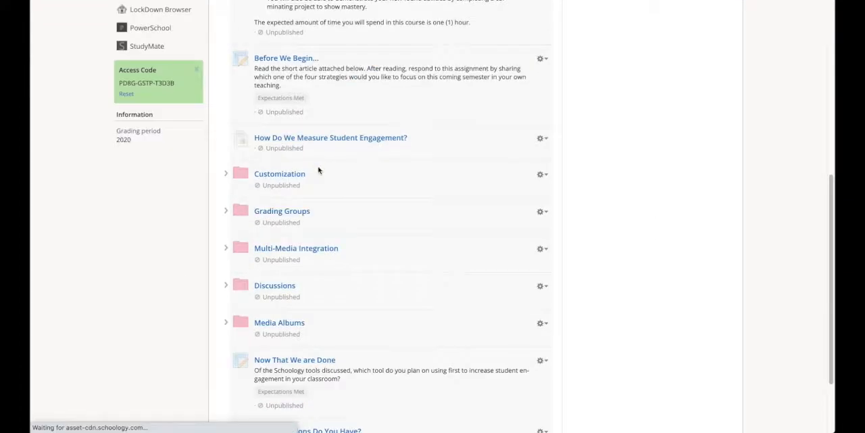
{"action": "left_click", "coordinate": [290, 174]}
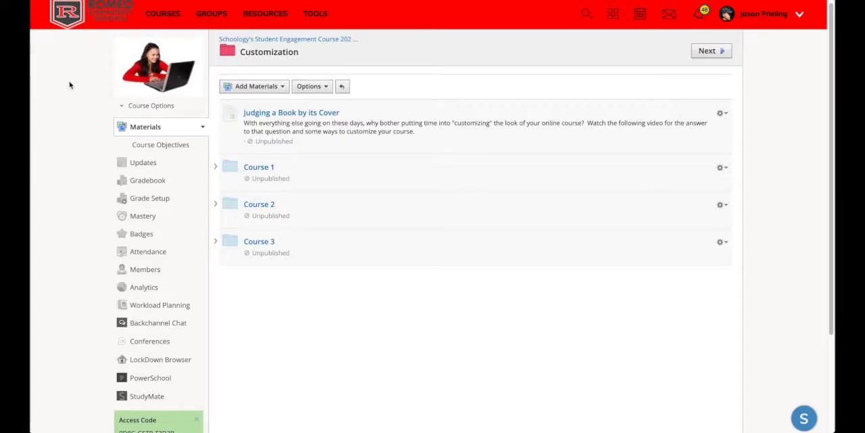
Open the Course 1 folder to view its plain, uncustomized list of unit folders
{"action": "mouse_move", "coordinate": [165, 70]}
{"action": "left_click", "coordinate": [260, 168]}
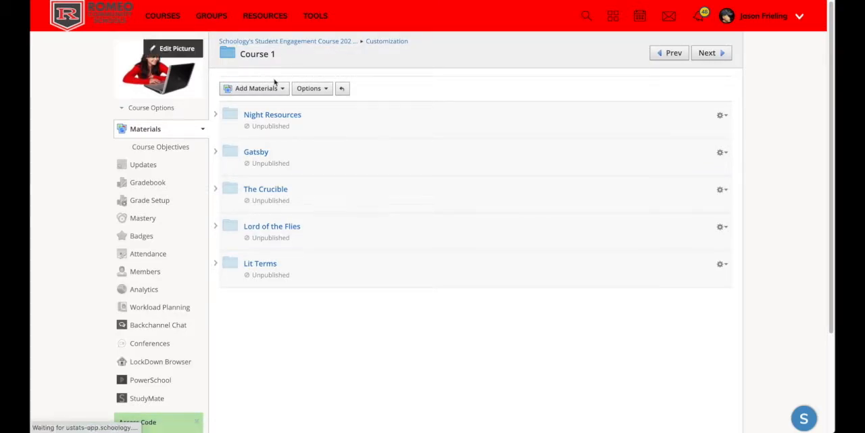
Open the Course 2 folder in Customization and examine the cover images and folder colors from Night Resources to Rhetoric and Literary Devices
{"action": "left_click", "coordinate": [271, 205]}
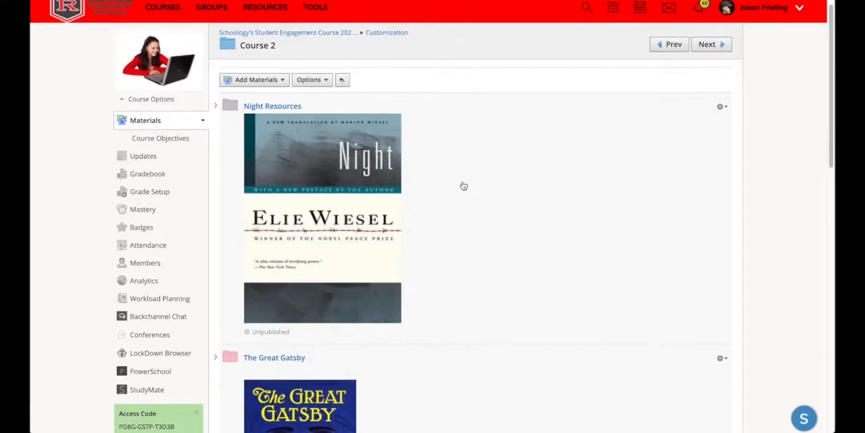
{"action": "scroll", "coordinate": [464, 185], "scroll_direction": "down", "scroll_amount": 1}
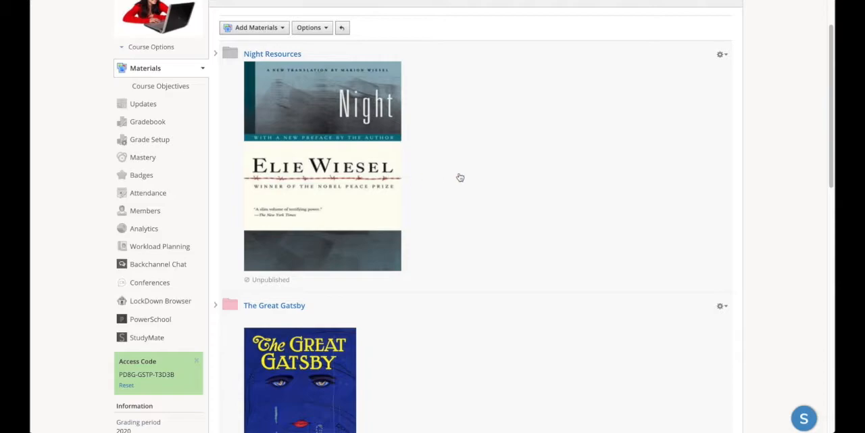
{"action": "scroll", "coordinate": [460, 178], "scroll_direction": "down", "scroll_amount": 1}
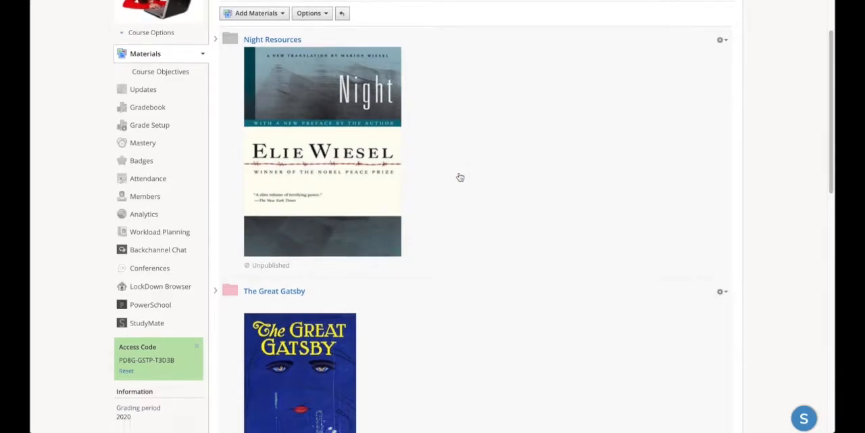
{"action": "scroll", "coordinate": [459, 178], "scroll_direction": "up", "scroll_amount": 2}
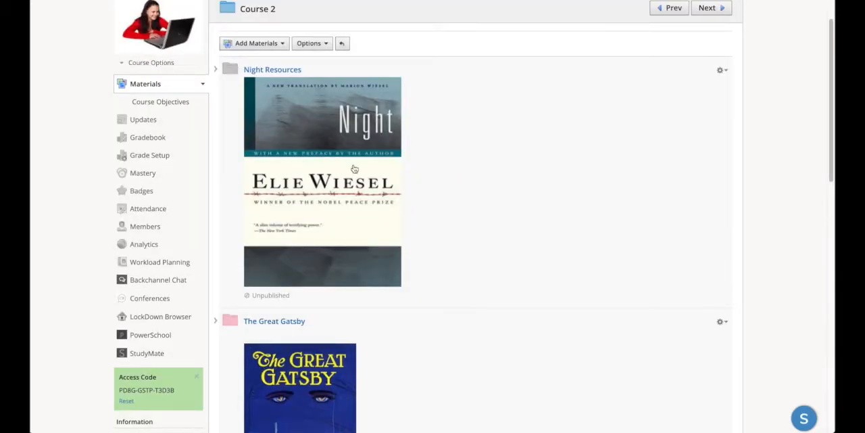
{"action": "scroll", "coordinate": [467, 196], "scroll_direction": "down", "scroll_amount": 1}
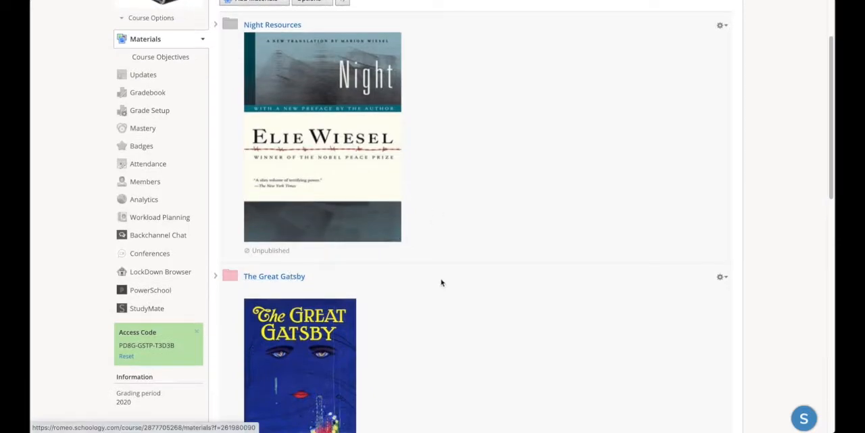
{"action": "scroll", "coordinate": [489, 281], "scroll_direction": "down", "scroll_amount": 3}
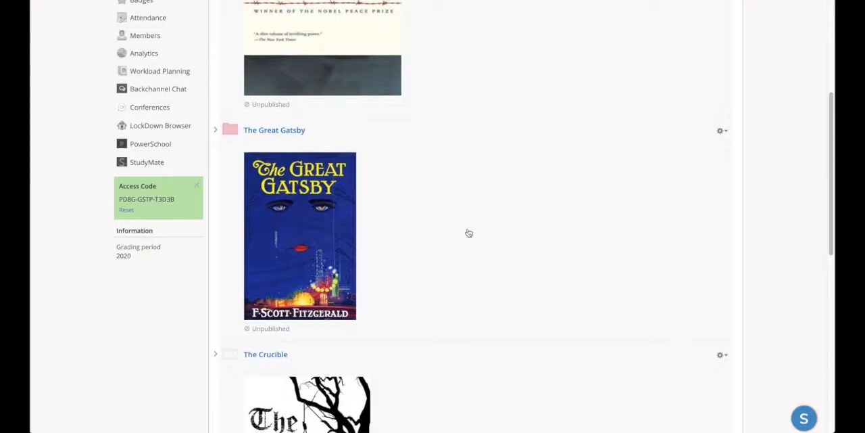
{"action": "scroll", "coordinate": [469, 233], "scroll_direction": "down", "scroll_amount": 1}
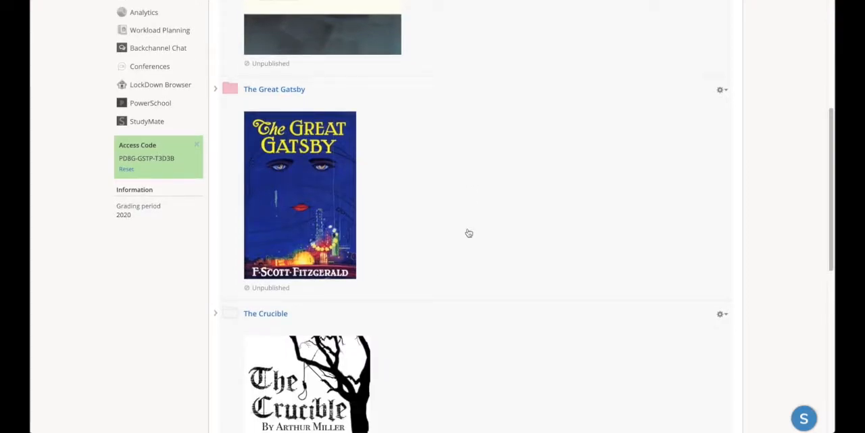
{"action": "scroll", "coordinate": [469, 232], "scroll_direction": "down", "scroll_amount": 1}
{"action": "scroll", "coordinate": [469, 232], "scroll_direction": "down", "scroll_amount": 1}
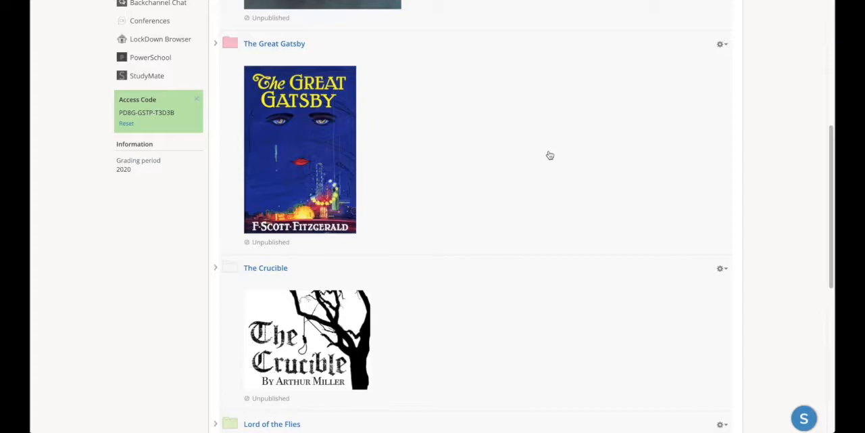
{"action": "scroll", "coordinate": [545, 158], "scroll_direction": "down", "scroll_amount": 1}
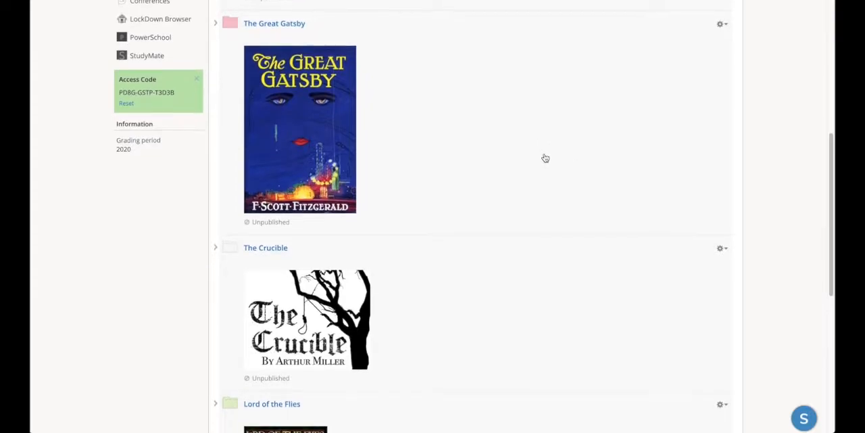
{"action": "scroll", "coordinate": [546, 158], "scroll_direction": "down", "scroll_amount": 1}
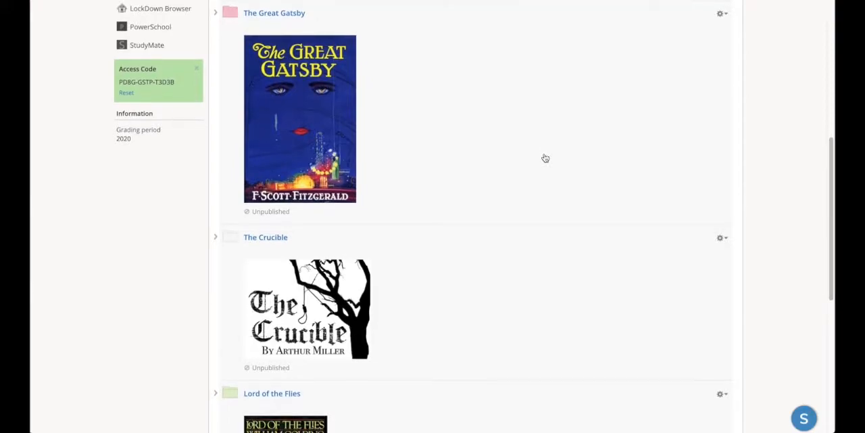
{"action": "scroll", "coordinate": [545, 158], "scroll_direction": "down", "scroll_amount": 2}
{"action": "scroll", "coordinate": [546, 158], "scroll_direction": "down", "scroll_amount": 3}
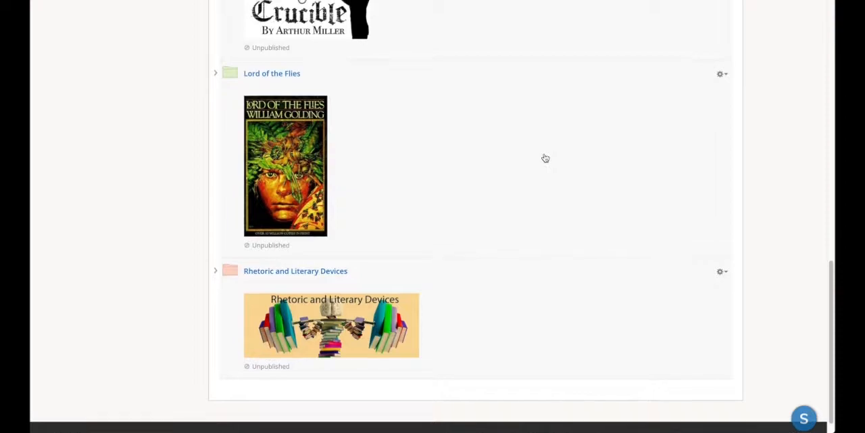
{"action": "scroll", "coordinate": [545, 158], "scroll_direction": "up", "scroll_amount": 12}
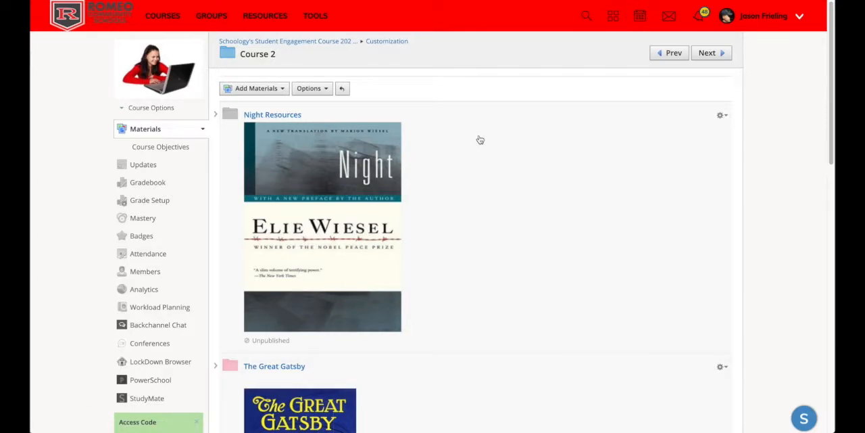
{"action": "scroll", "coordinate": [480, 139], "scroll_direction": "down", "scroll_amount": 2}
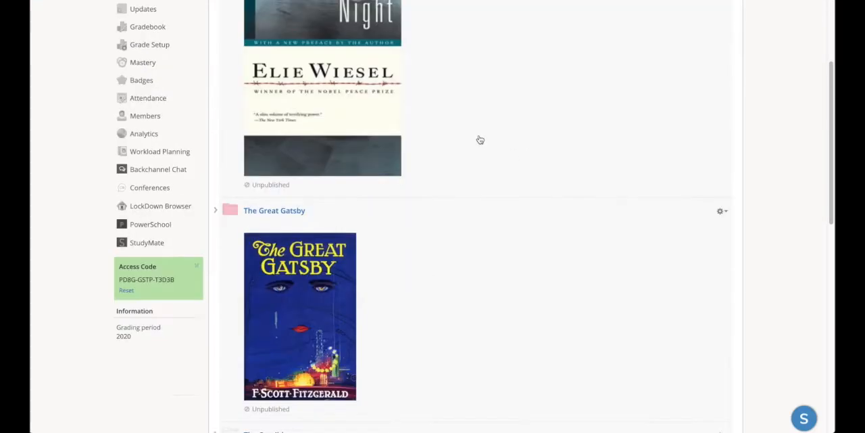
{"action": "scroll", "coordinate": [480, 139], "scroll_direction": "down", "scroll_amount": 2}
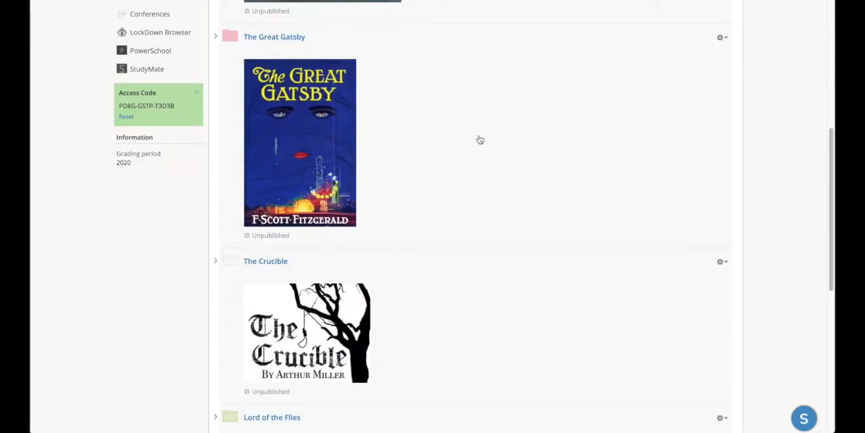
{"action": "scroll", "coordinate": [480, 139], "scroll_direction": "down", "scroll_amount": 2}
{"action": "scroll", "coordinate": [480, 139], "scroll_direction": "up", "scroll_amount": 7}
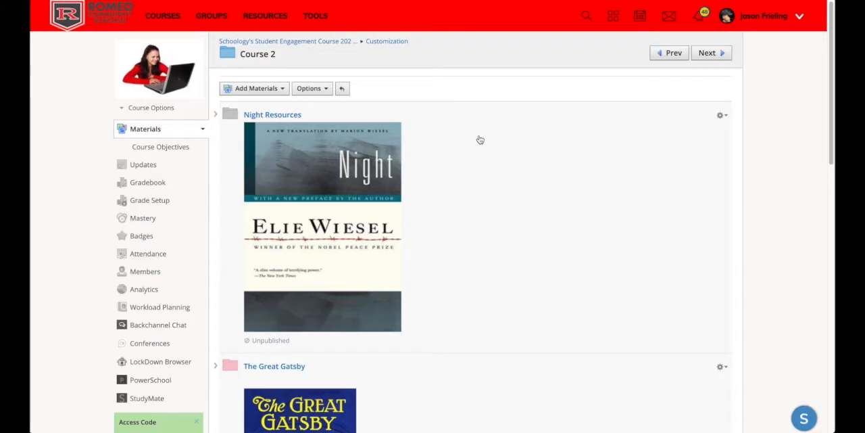
Return to the Customization folder, open Course 3 and examine the images in the Night Resources description
{"action": "key", "text": "alt+Left"}
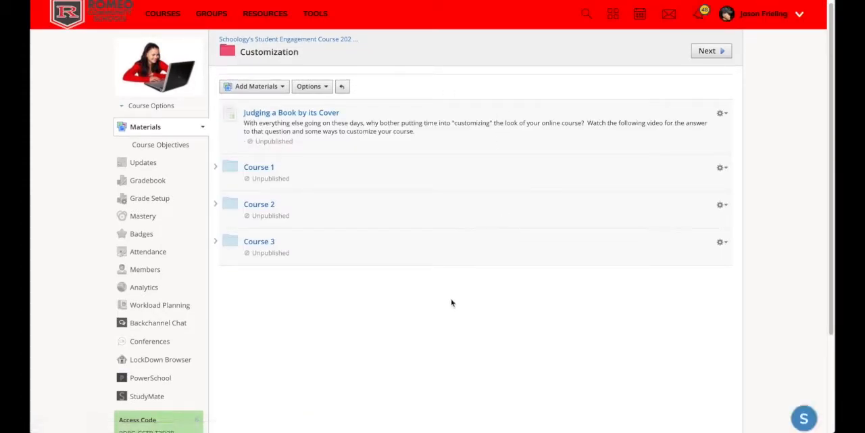
{"action": "left_click", "coordinate": [263, 242]}
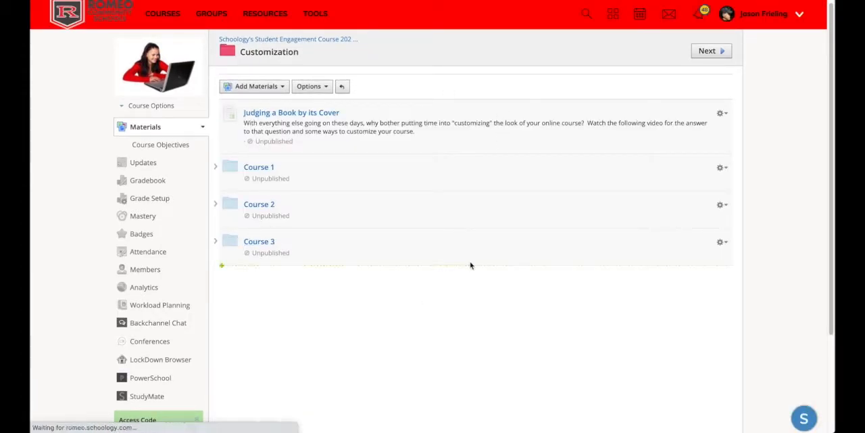
{"action": "scroll", "coordinate": [581, 254], "scroll_direction": "down", "scroll_amount": 1}
{"action": "scroll", "coordinate": [588, 254], "scroll_direction": "down", "scroll_amount": 1}
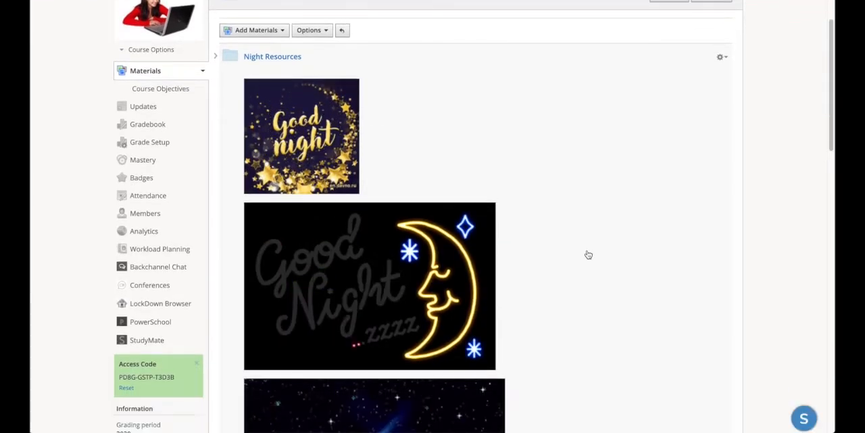
{"action": "scroll", "coordinate": [588, 255], "scroll_direction": "down", "scroll_amount": 1}
{"action": "scroll", "coordinate": [588, 255], "scroll_direction": "down", "scroll_amount": 1}
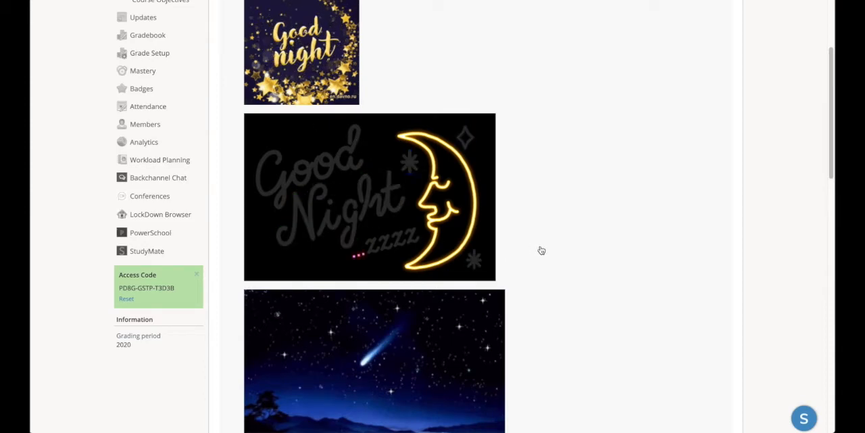
{"action": "scroll", "coordinate": [539, 249], "scroll_direction": "up", "scroll_amount": 2}
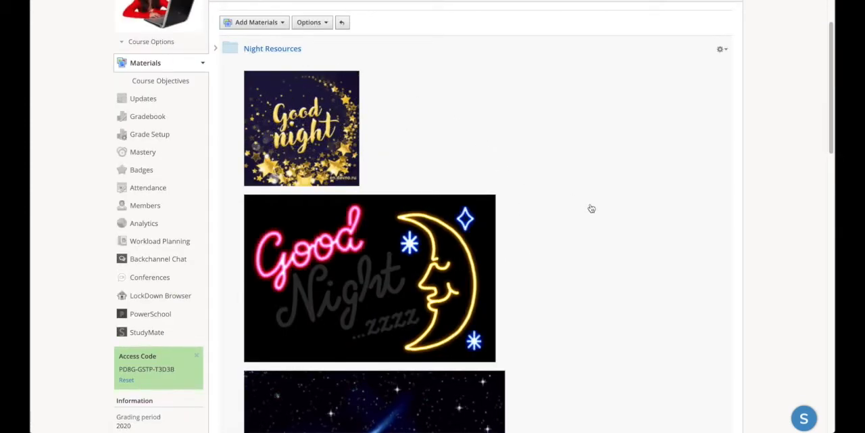
{"action": "scroll", "coordinate": [588, 207], "scroll_direction": "down", "scroll_amount": 2}
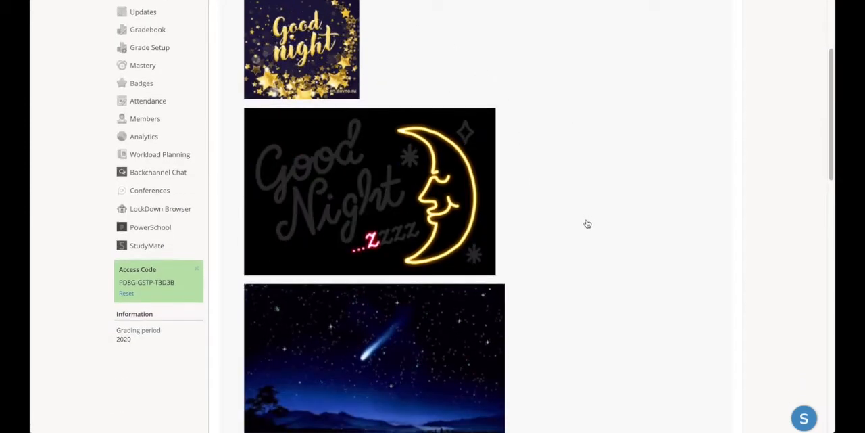
{"action": "scroll", "coordinate": [588, 223], "scroll_direction": "down", "scroll_amount": 1}
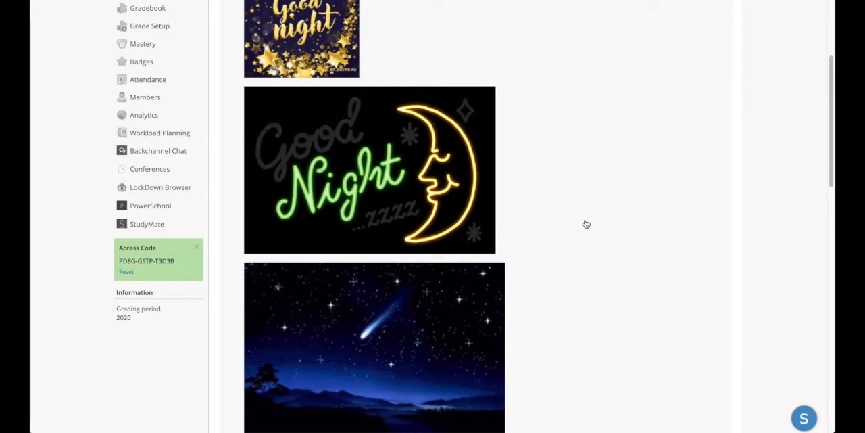
Examine the animated images in the description of The Lord of the Flies folder in Course 3
{"action": "scroll", "coordinate": [586, 224], "scroll_direction": "down", "scroll_amount": 8}
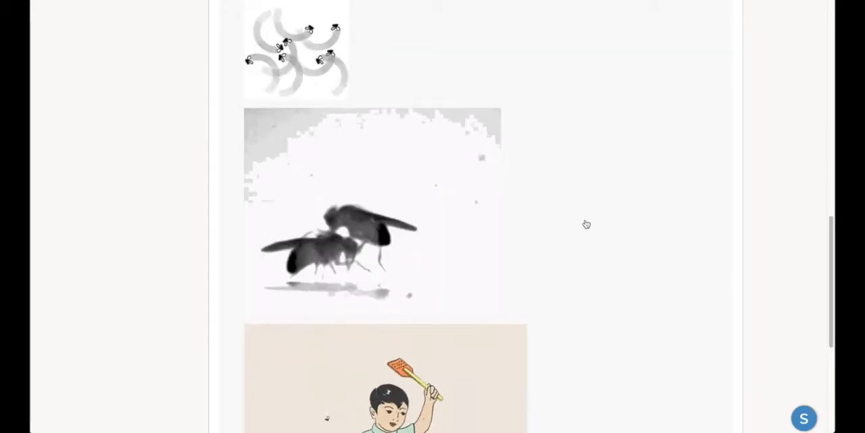
{"action": "scroll", "coordinate": [586, 224], "scroll_direction": "up", "scroll_amount": 2}
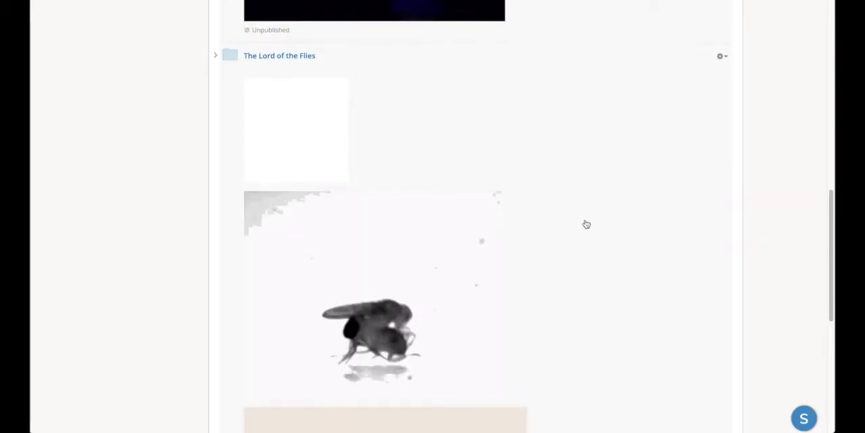
{"action": "scroll", "coordinate": [586, 224], "scroll_direction": "down", "scroll_amount": 2}
{"action": "scroll", "coordinate": [586, 224], "scroll_direction": "down", "scroll_amount": 3}
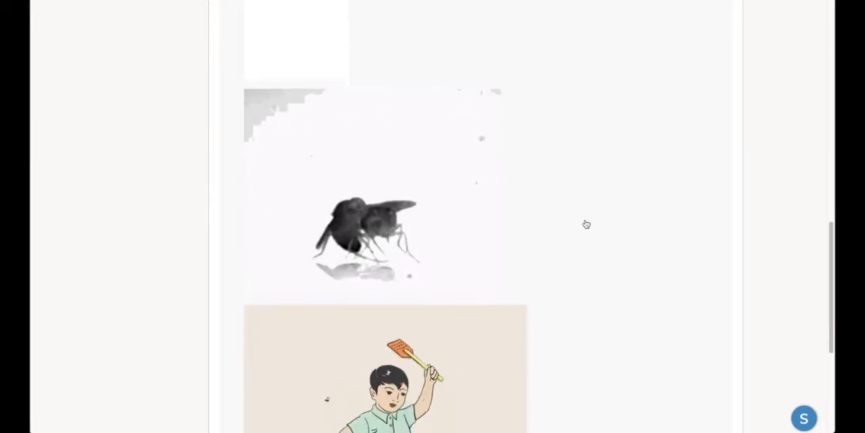
{"action": "scroll", "coordinate": [586, 224], "scroll_direction": "down", "scroll_amount": 2}
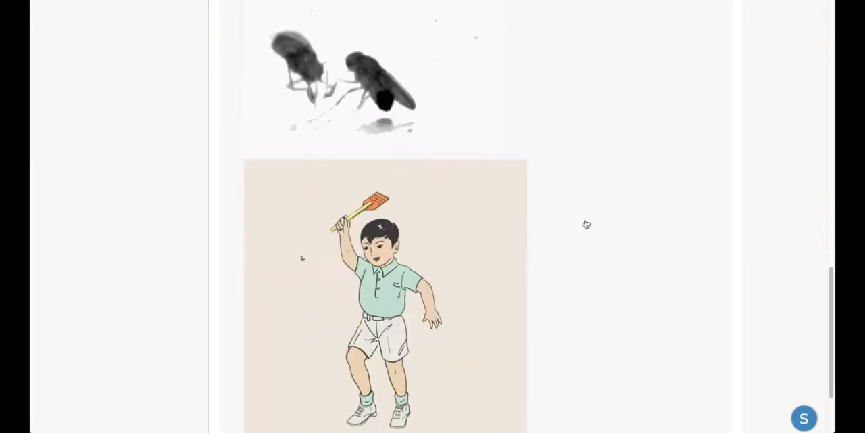
{"action": "scroll", "coordinate": [587, 223], "scroll_direction": "up", "scroll_amount": 1}
{"action": "scroll", "coordinate": [586, 224], "scroll_direction": "down", "scroll_amount": 1}
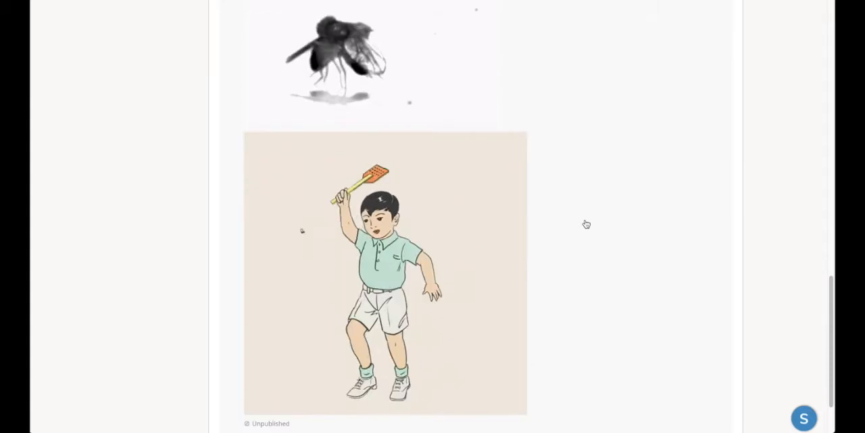
{"action": "scroll", "coordinate": [586, 224], "scroll_direction": "up", "scroll_amount": 12}
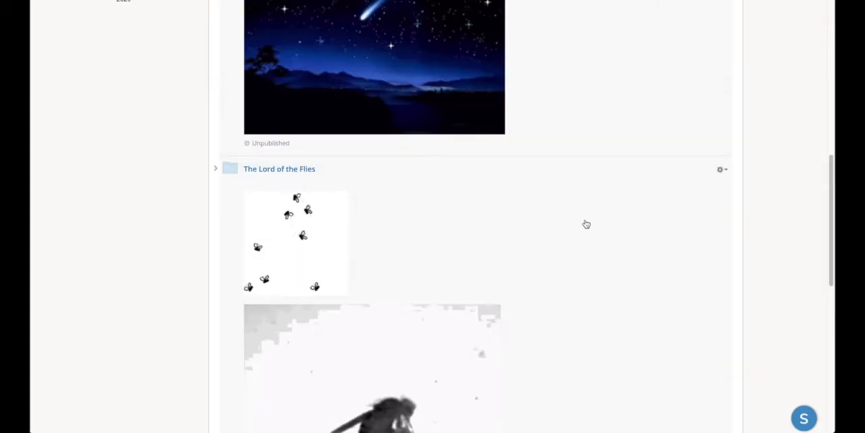
{"action": "scroll", "coordinate": [586, 224], "scroll_direction": "down", "scroll_amount": 9}
{"action": "scroll", "coordinate": [586, 224], "scroll_direction": "up", "scroll_amount": 3}
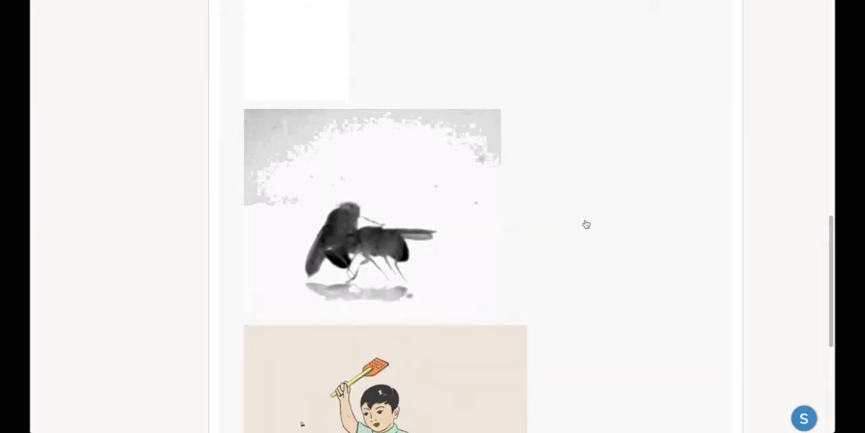
{"action": "scroll", "coordinate": [586, 223], "scroll_direction": "up", "scroll_amount": 1}
{"action": "scroll", "coordinate": [586, 224], "scroll_direction": "up", "scroll_amount": 9}
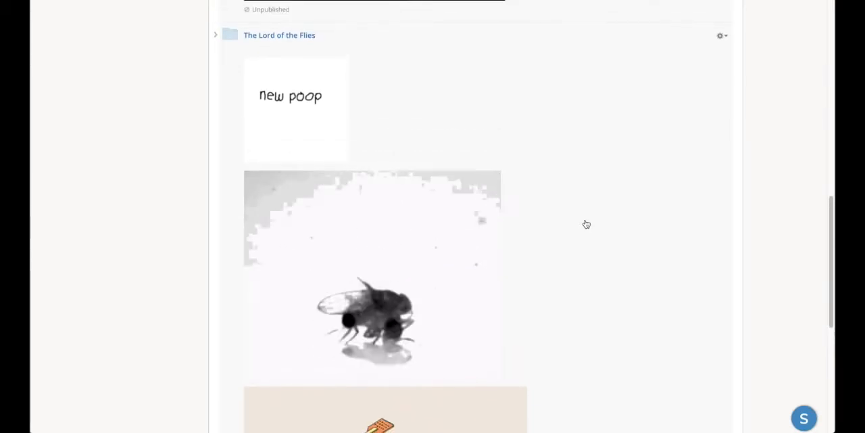
Return from Course 3 to the Customization folder and open the Course 1 folder
{"action": "scroll", "coordinate": [587, 224], "scroll_direction": "up", "scroll_amount": 10}
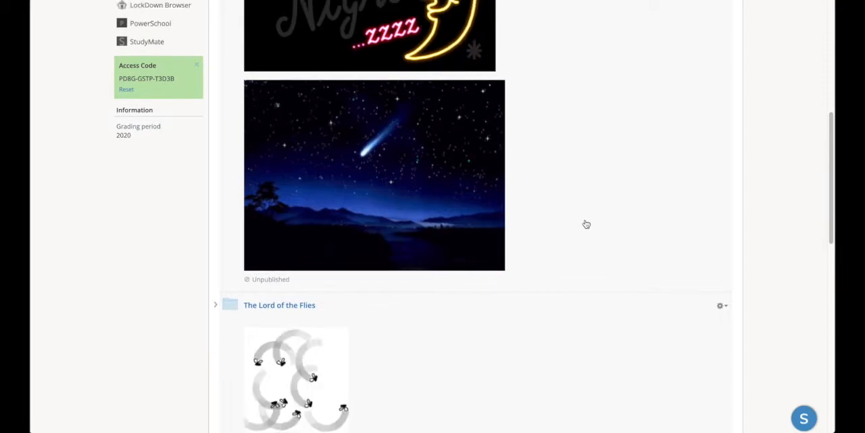
{"action": "scroll", "coordinate": [576, 222], "scroll_direction": "up", "scroll_amount": 1}
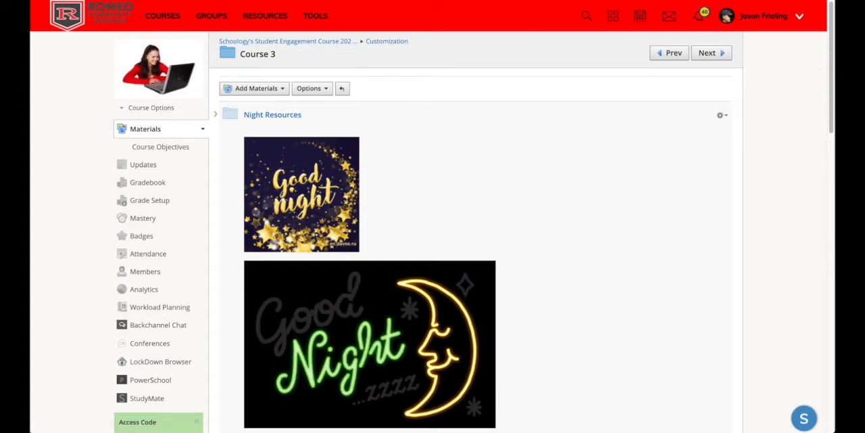
{"action": "left_click", "coordinate": [387, 41]}
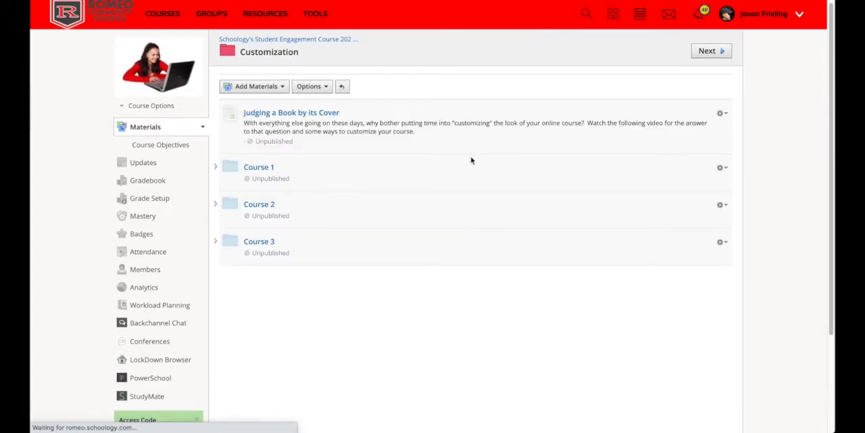
{"action": "left_click", "coordinate": [267, 169]}
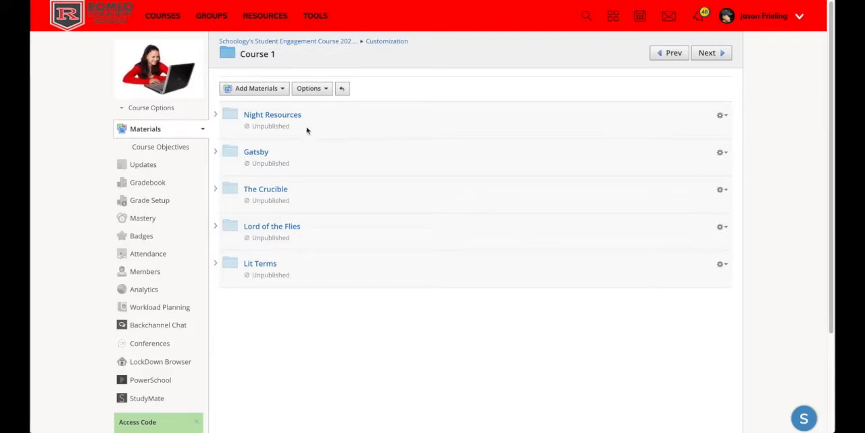
Open the Night Resources folder in Course 1 for editing and place the cursor in its description
{"action": "left_click", "coordinate": [721, 116]}
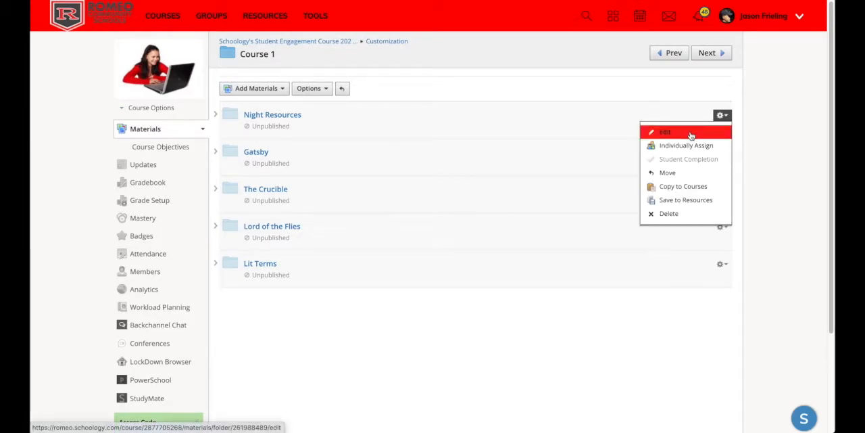
{"action": "left_click", "coordinate": [690, 135]}
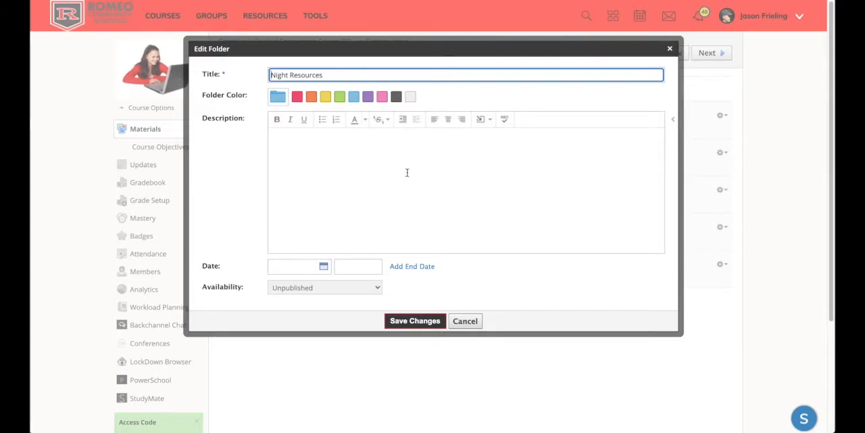
{"action": "left_click", "coordinate": [358, 172]}
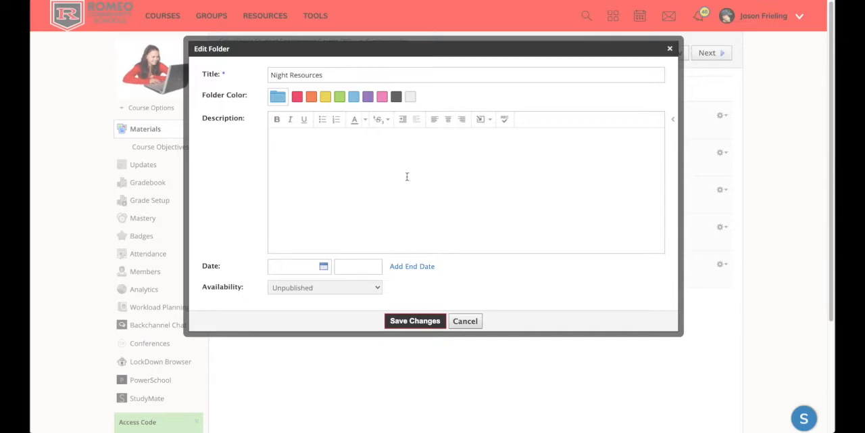
Insert the image Schoology.png from the computer's Pictures folder into the Night Resources description
{"action": "left_click", "coordinate": [482, 120]}
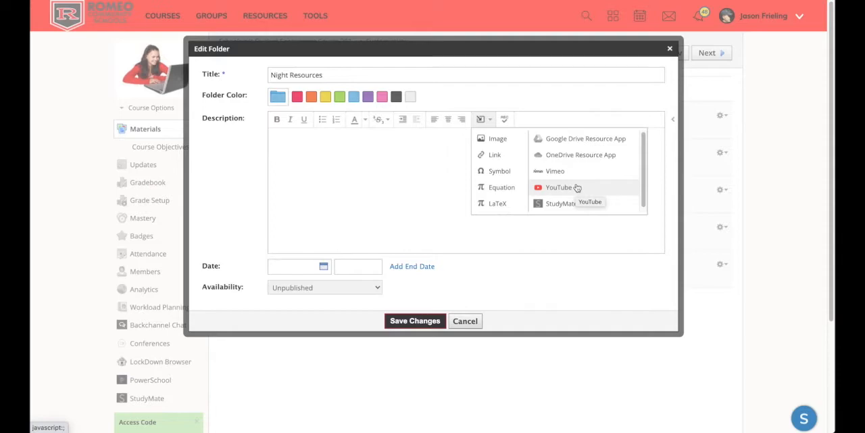
{"action": "left_click", "coordinate": [500, 145]}
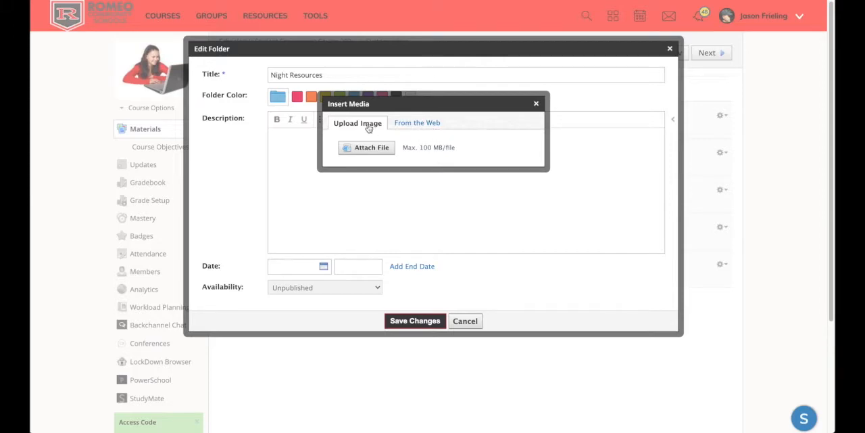
{"action": "left_click", "coordinate": [415, 125]}
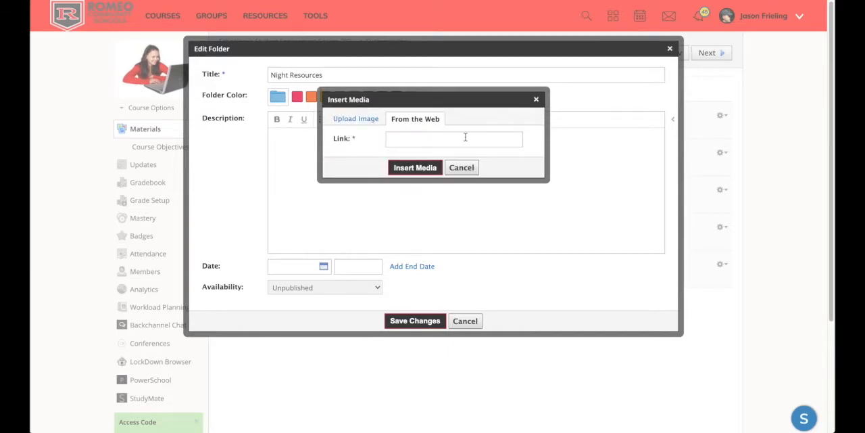
{"action": "left_click", "coordinate": [357, 124]}
{"action": "left_click", "coordinate": [375, 146]}
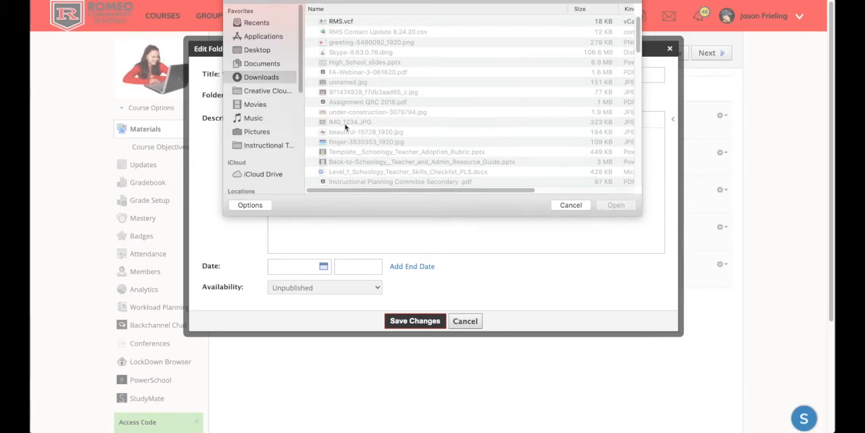
{"action": "left_click", "coordinate": [271, 131]}
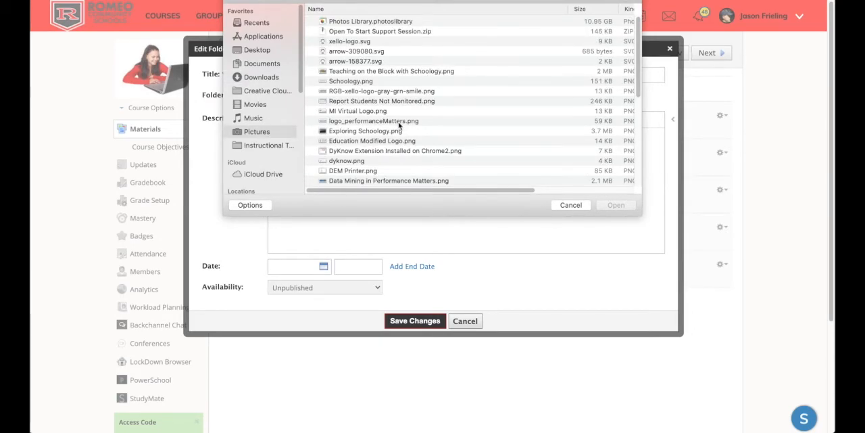
{"action": "scroll", "coordinate": [401, 125], "scroll_direction": "down", "scroll_amount": 5}
{"action": "scroll", "coordinate": [399, 125], "scroll_direction": "down", "scroll_amount": 4}
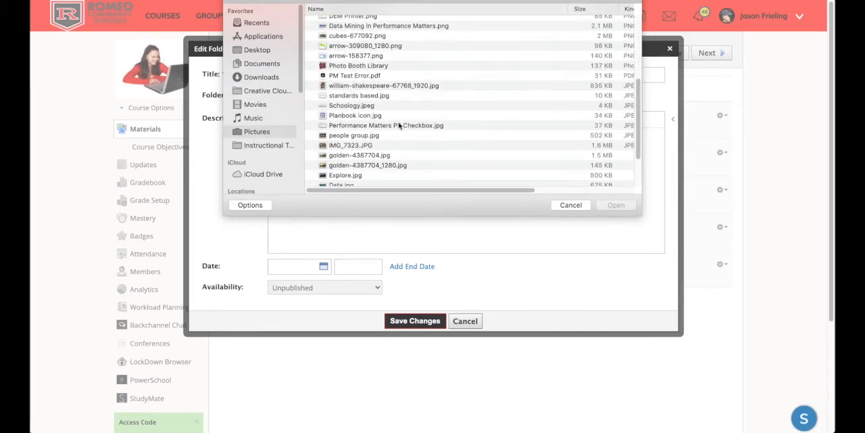
{"action": "scroll", "coordinate": [378, 101], "scroll_direction": "up", "scroll_amount": 8}
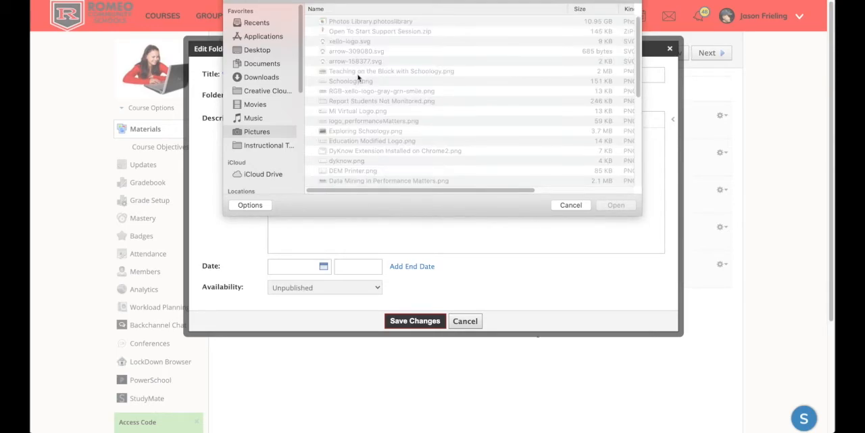
{"action": "double_click", "coordinate": [363, 81]}
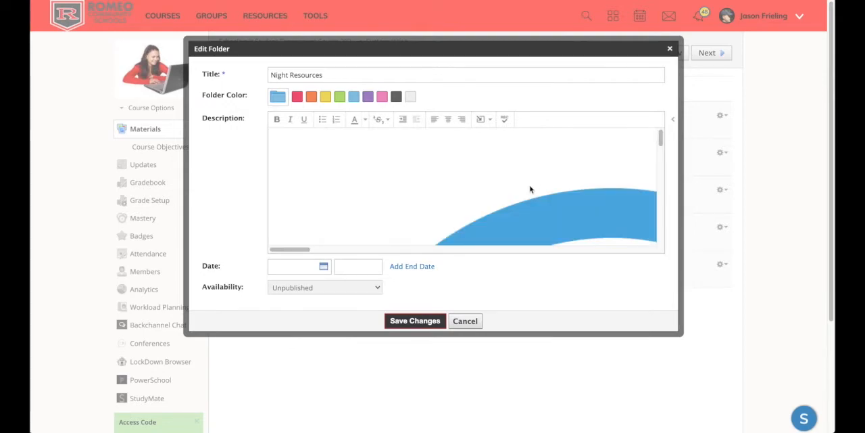
Select the inserted logo in the description and look at its image description, alignment, dimension and spacing settings
{"action": "scroll", "coordinate": [521, 187], "scroll_direction": "down", "scroll_amount": 3}
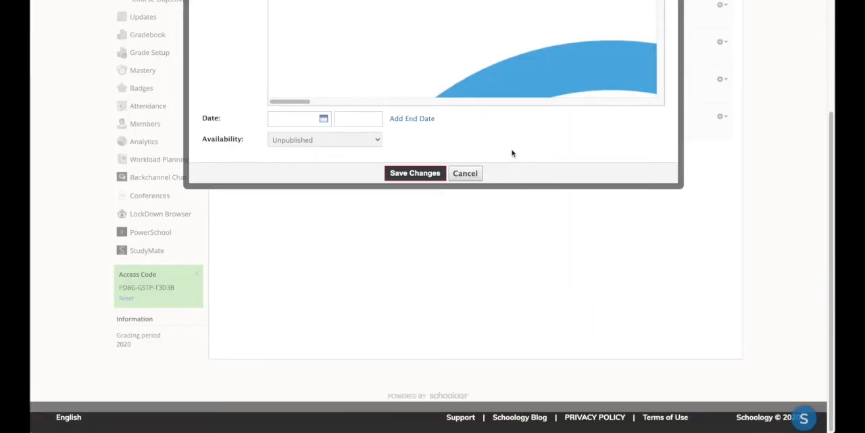
{"action": "scroll", "coordinate": [514, 160], "scroll_direction": "up", "scroll_amount": 3}
{"action": "left_click", "coordinate": [502, 187]}
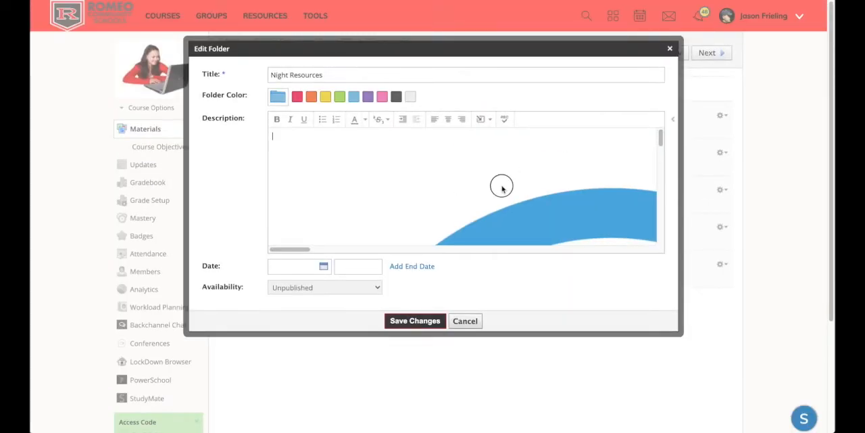
{"action": "left_click", "coordinate": [283, 157]}
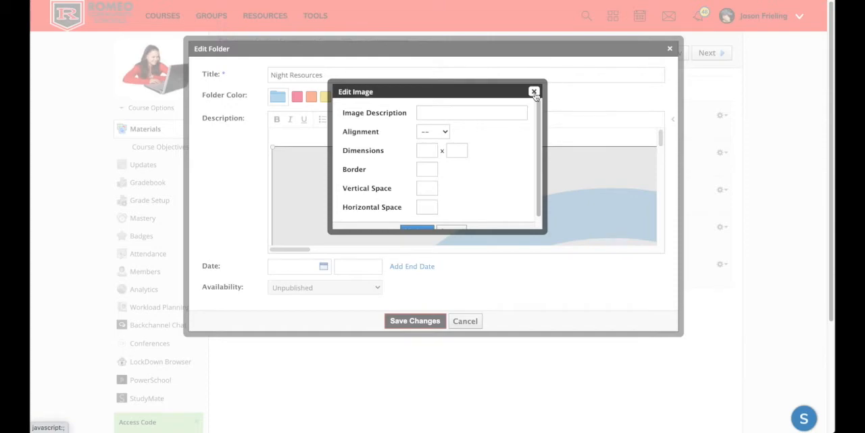
{"action": "left_click", "coordinate": [534, 92]}
Shrink the Schoology logo until it fits entirely inside the description box, and save the Night Resources folder
{"action": "left_click_drag", "start_coordinate": [272, 146], "coordinate": [326, 174]}
{"action": "left_click_drag", "start_coordinate": [276, 145], "coordinate": [347, 175]}
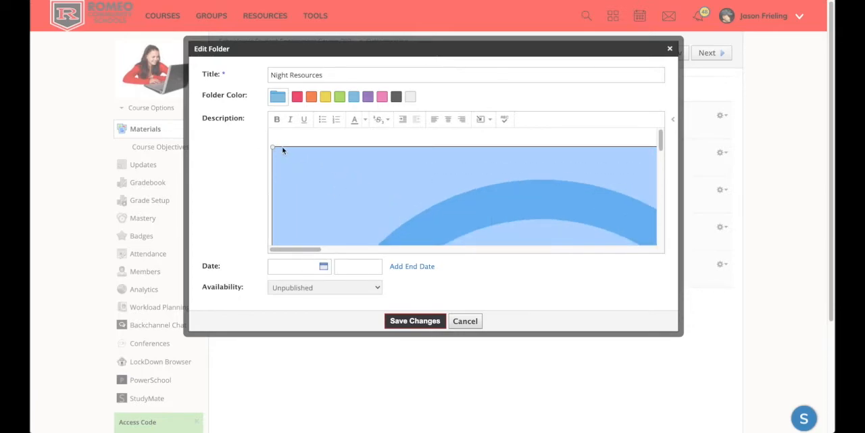
{"action": "left_click_drag", "start_coordinate": [272, 146], "coordinate": [380, 201]}
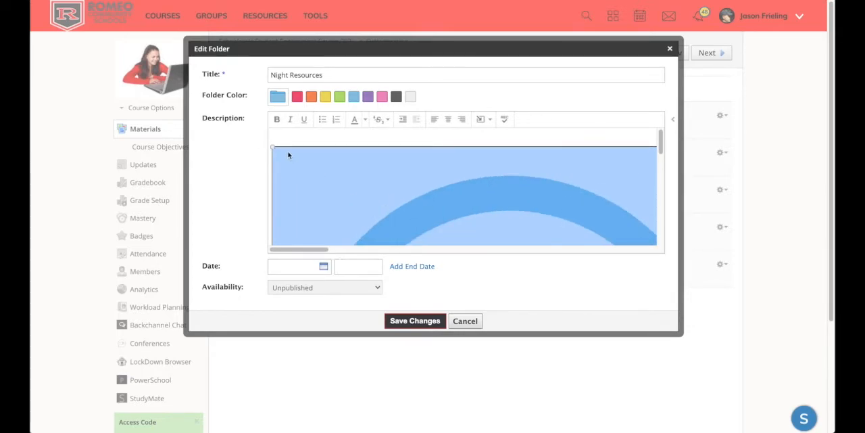
{"action": "left_click_drag", "start_coordinate": [274, 152], "coordinate": [362, 207]}
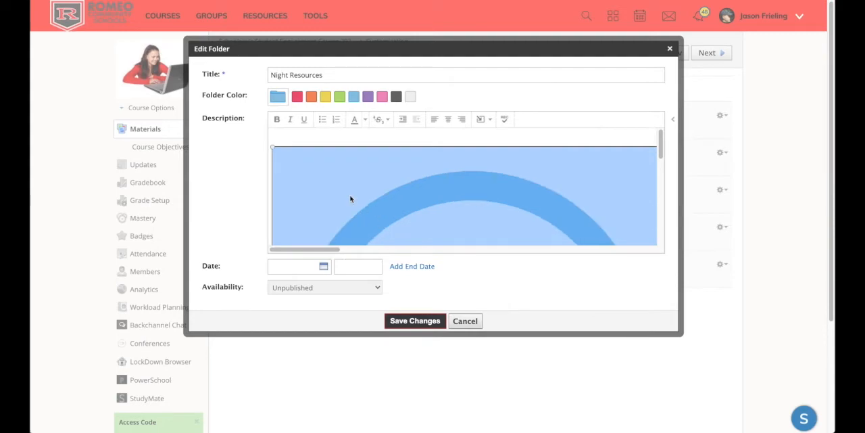
{"action": "left_click_drag", "start_coordinate": [273, 145], "coordinate": [407, 219]}
{"action": "left_click_drag", "start_coordinate": [271, 145], "coordinate": [350, 196]}
{"action": "left_click_drag", "start_coordinate": [274, 144], "coordinate": [399, 215]}
{"action": "left_click_drag", "start_coordinate": [274, 147], "coordinate": [368, 194]}
{"action": "left_click_drag", "start_coordinate": [276, 149], "coordinate": [386, 207]}
{"action": "left_click_drag", "start_coordinate": [277, 152], "coordinate": [344, 193]}
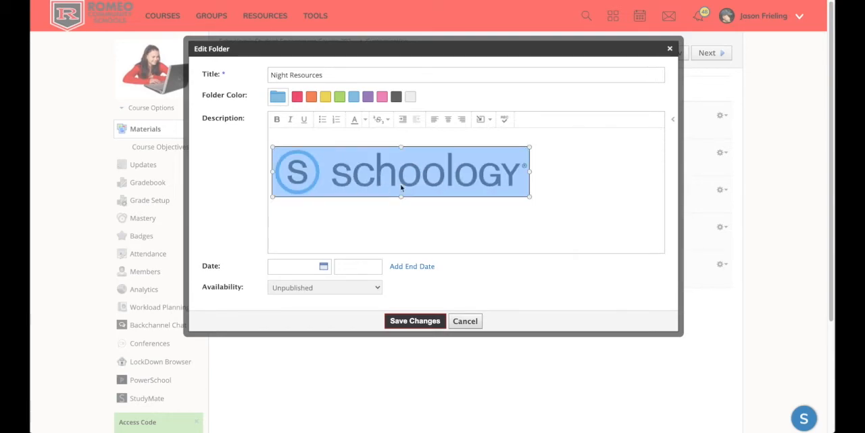
{"action": "left_click", "coordinate": [415, 321]}
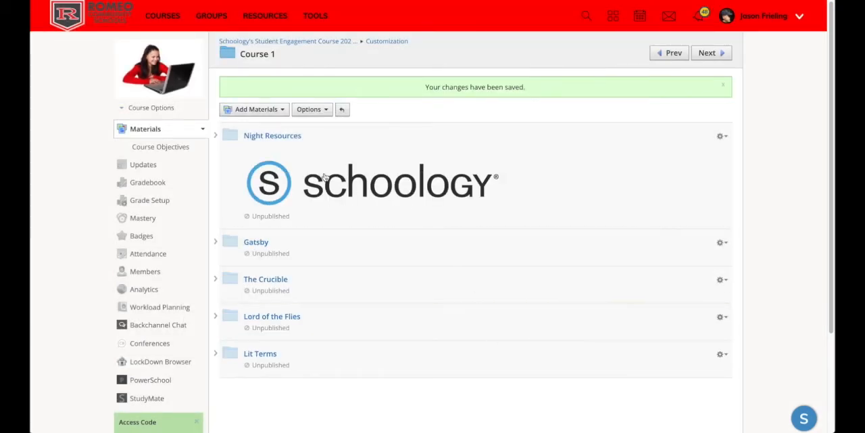